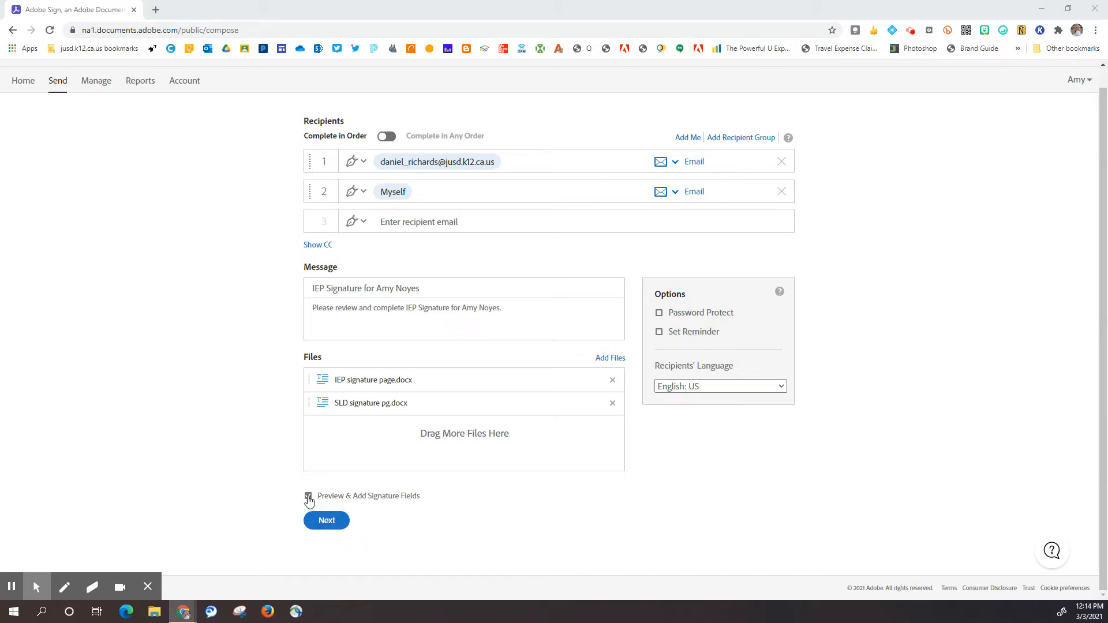
Step: Proceed to the document preview and place a signature field for the first signer on the Parent Signature line
{"action": "left_click", "coordinate": [322, 523]}
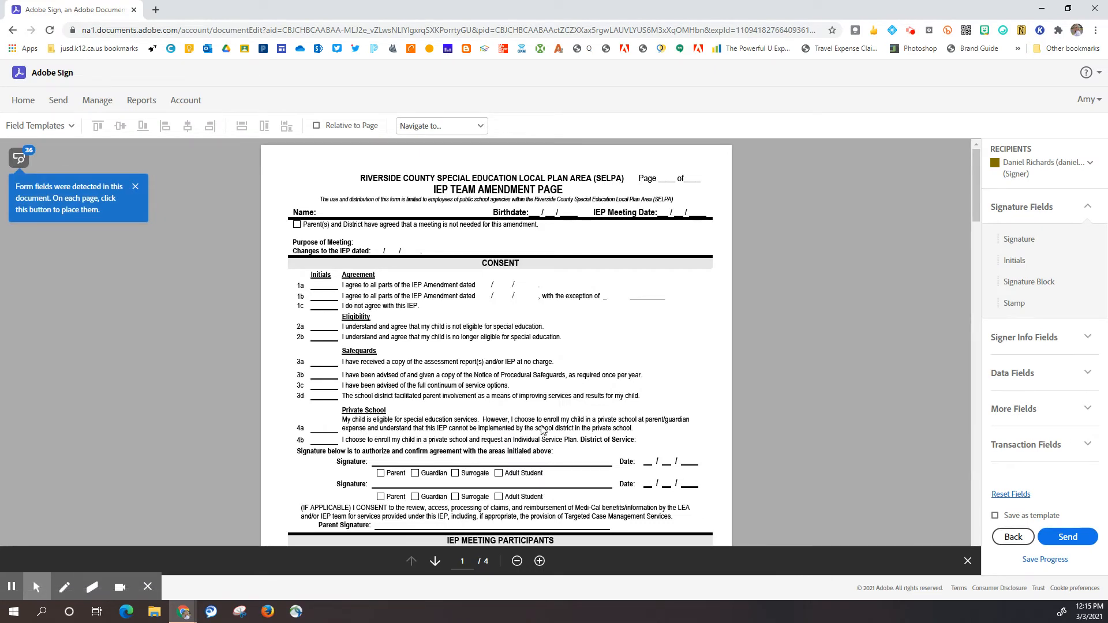
{"action": "scroll", "coordinate": [542, 430], "scroll_direction": "down", "scroll_amount": 1}
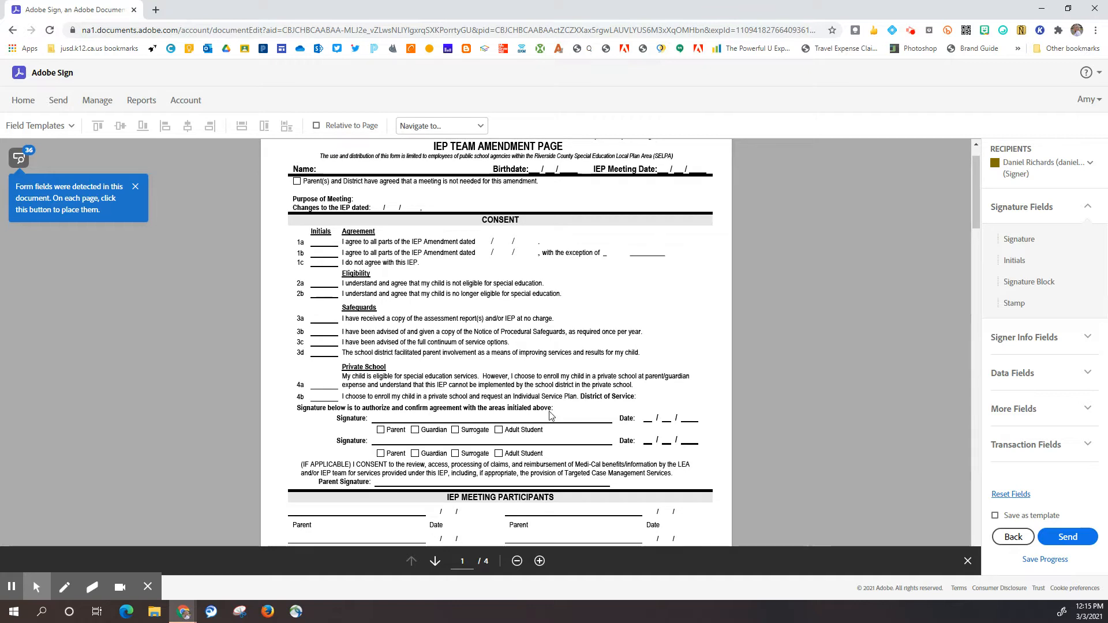
{"action": "scroll", "coordinate": [577, 396], "scroll_direction": "down", "scroll_amount": 1}
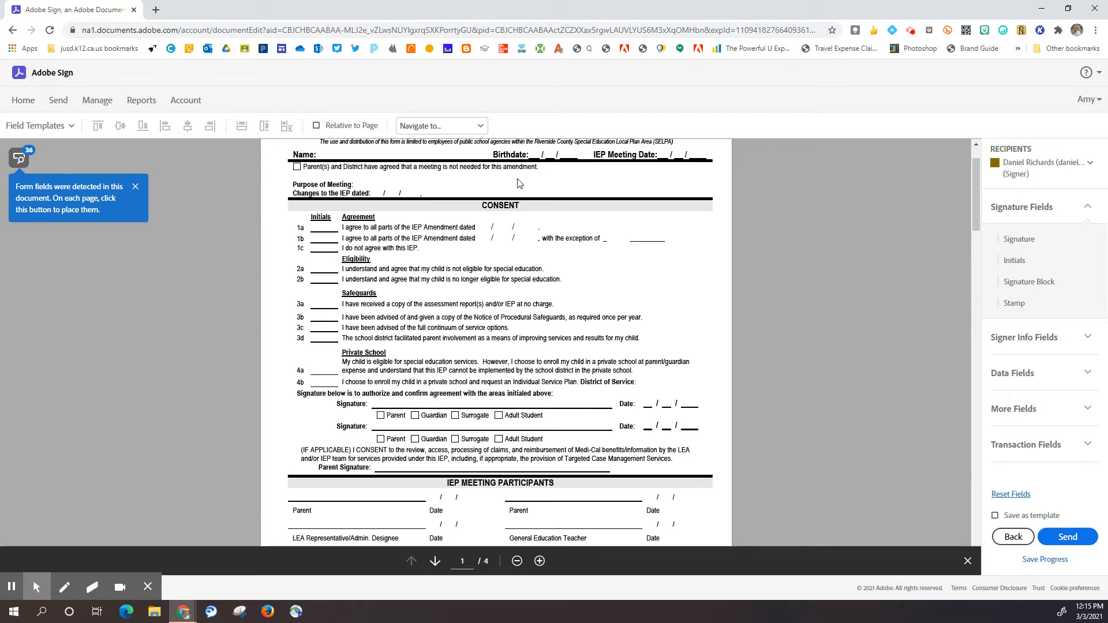
{"action": "scroll", "coordinate": [580, 196], "scroll_direction": "down", "scroll_amount": 3}
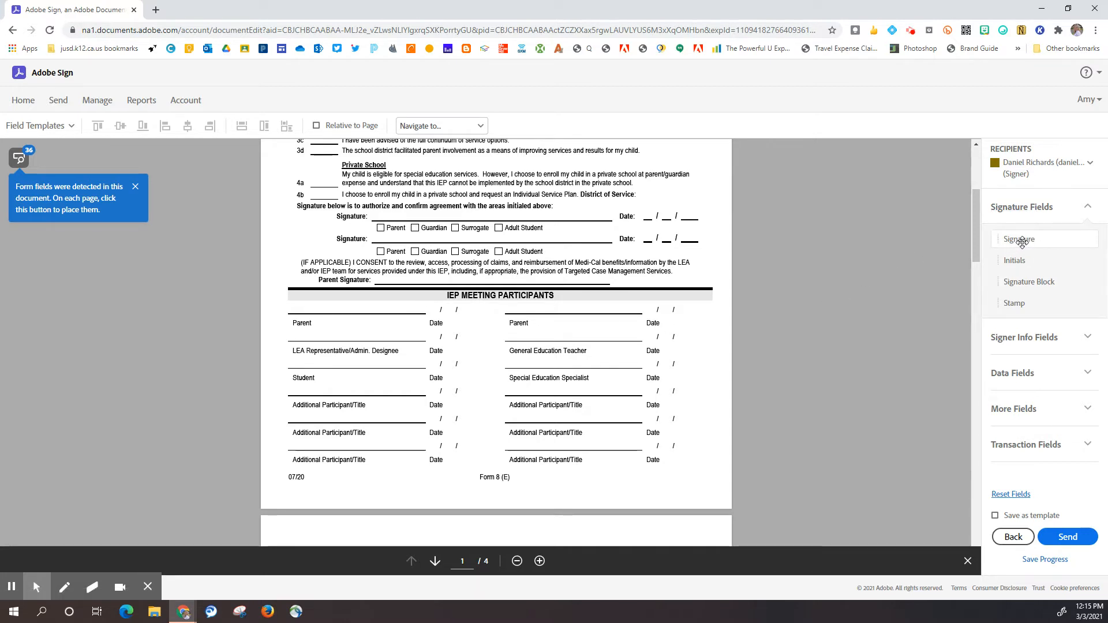
{"action": "left_click_drag", "start_coordinate": [1022, 242], "coordinate": [379, 277]}
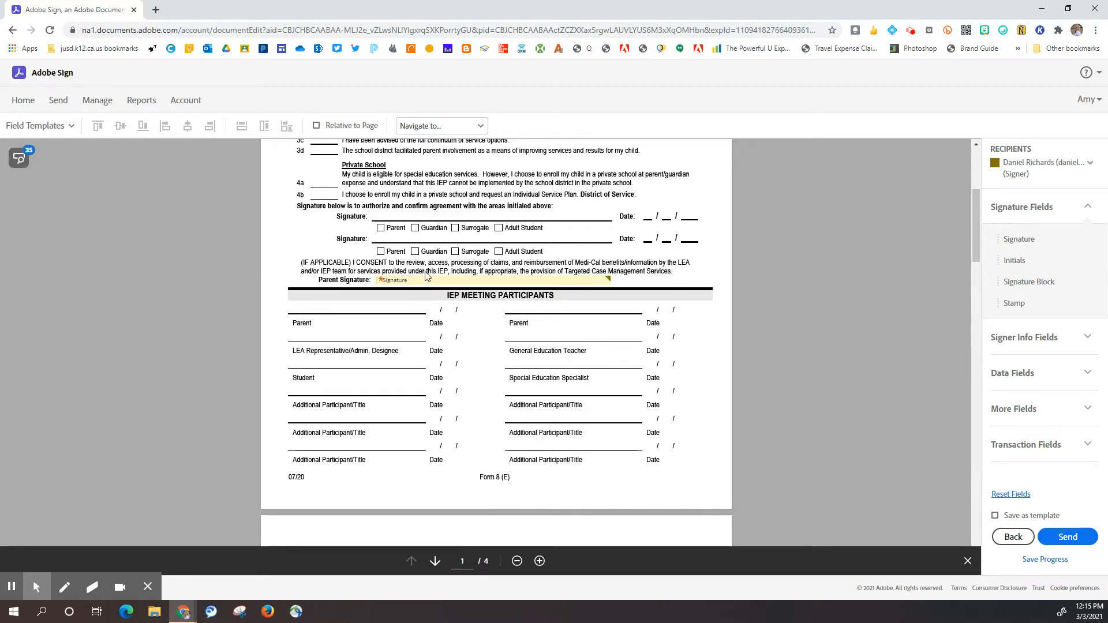
Step: Place initials fields for the first signer on consent lines 1a, 1b and 1c
{"action": "scroll", "coordinate": [438, 278], "scroll_direction": "up", "scroll_amount": 3}
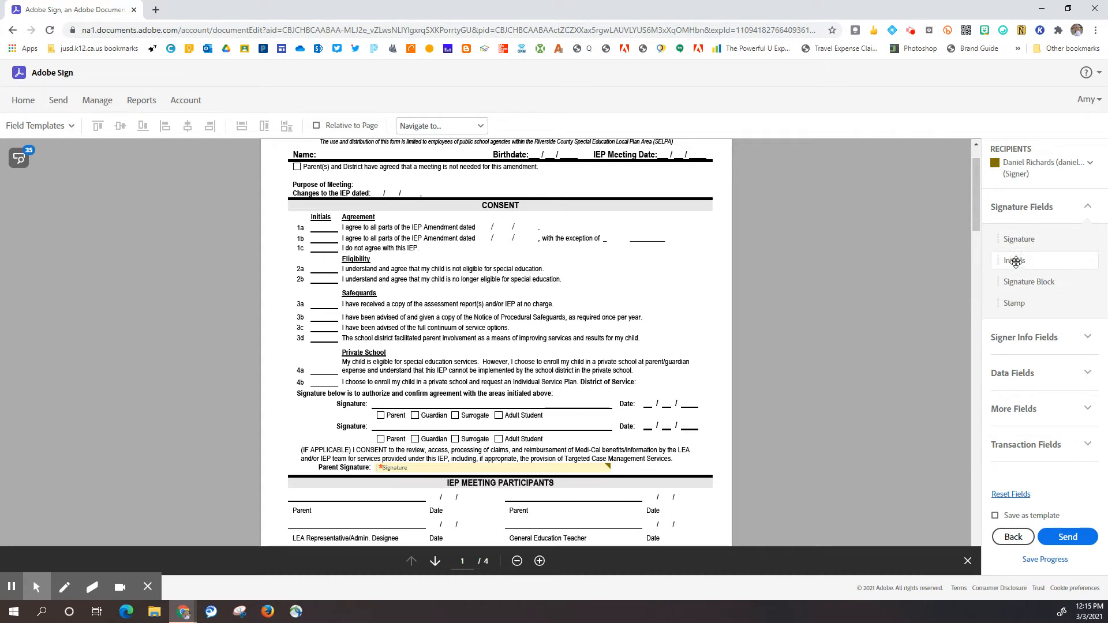
{"action": "mouse_move", "coordinate": [1035, 261]}
{"action": "left_mouse_down"}
{"action": "mouse_move", "coordinate": [415, 238]}
{"action": "mouse_move", "coordinate": [305, 220]}
{"action": "left_mouse_up"}
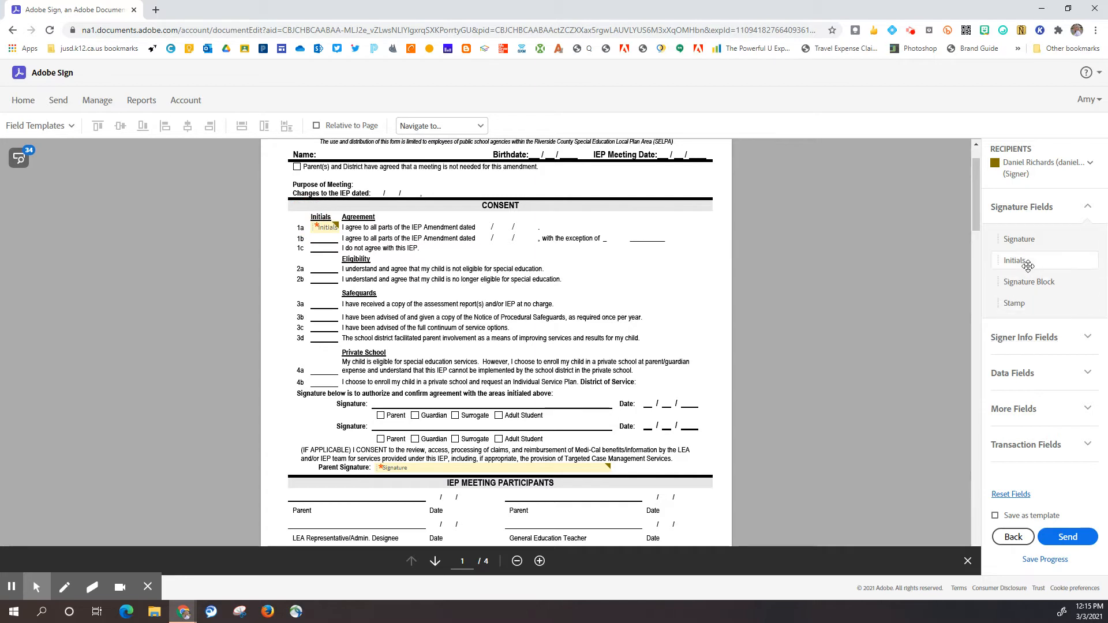
{"action": "mouse_move", "coordinate": [1015, 260]}
{"action": "left_mouse_down"}
{"action": "mouse_move", "coordinate": [375, 221]}
{"action": "mouse_move", "coordinate": [306, 237]}
{"action": "left_mouse_up"}
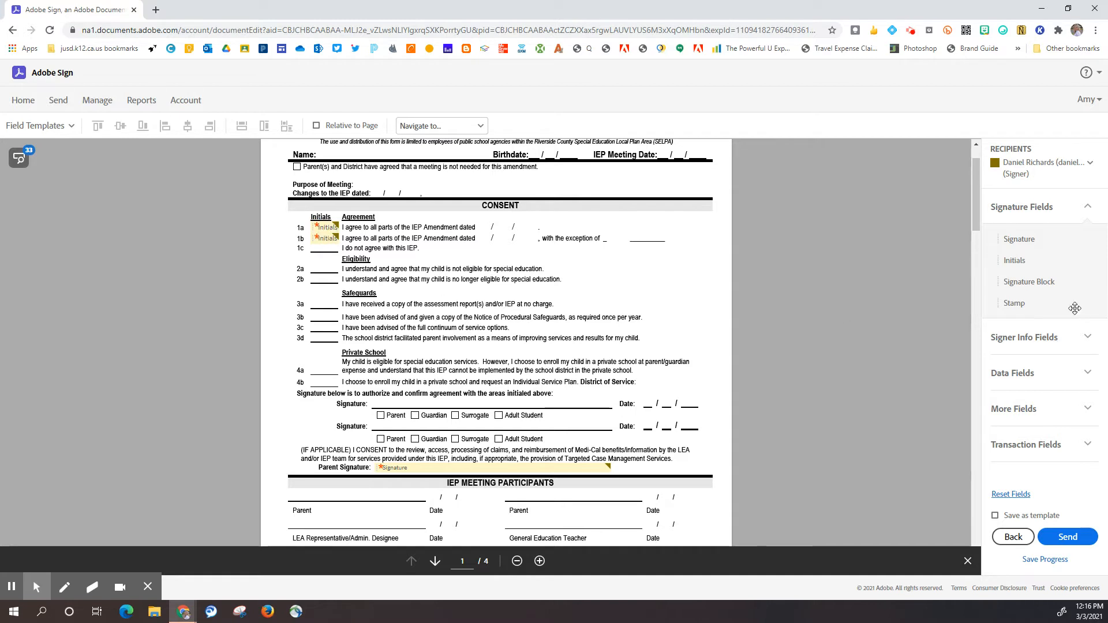
{"action": "mouse_move", "coordinate": [1039, 262]}
{"action": "left_mouse_down"}
{"action": "mouse_move", "coordinate": [338, 219]}
{"action": "mouse_move", "coordinate": [296, 256]}
{"action": "mouse_move", "coordinate": [309, 246]}
{"action": "left_mouse_up"}
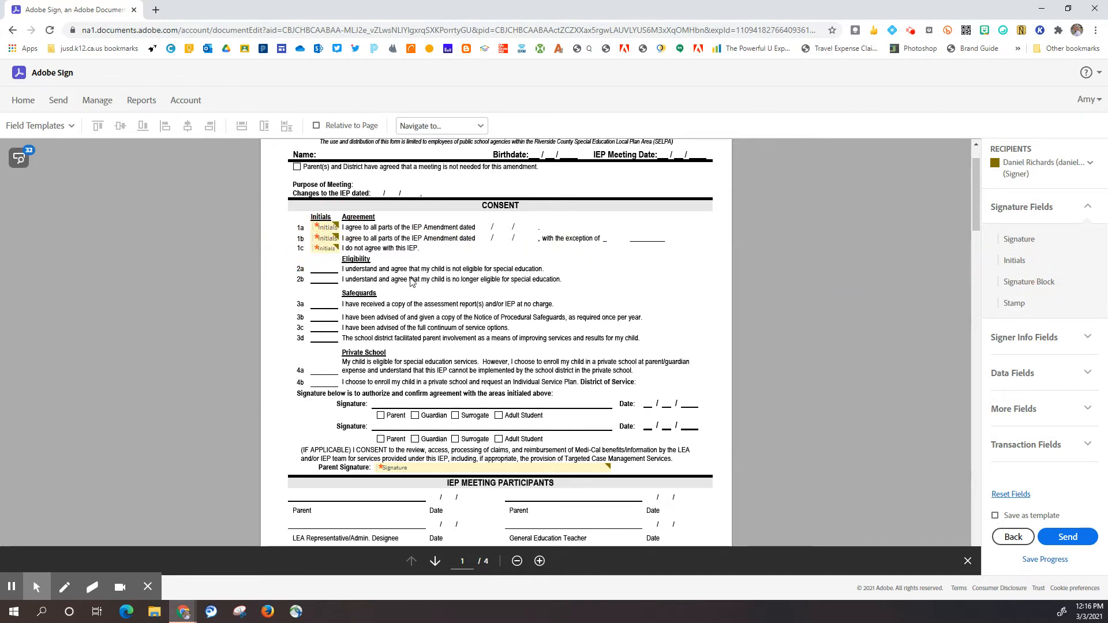
Step: Place signature fields for the first signer on both Parent lines and the General Education Teacher line under IEP Meeting Participants
{"action": "scroll", "coordinate": [813, 342], "scroll_direction": "down", "scroll_amount": 4}
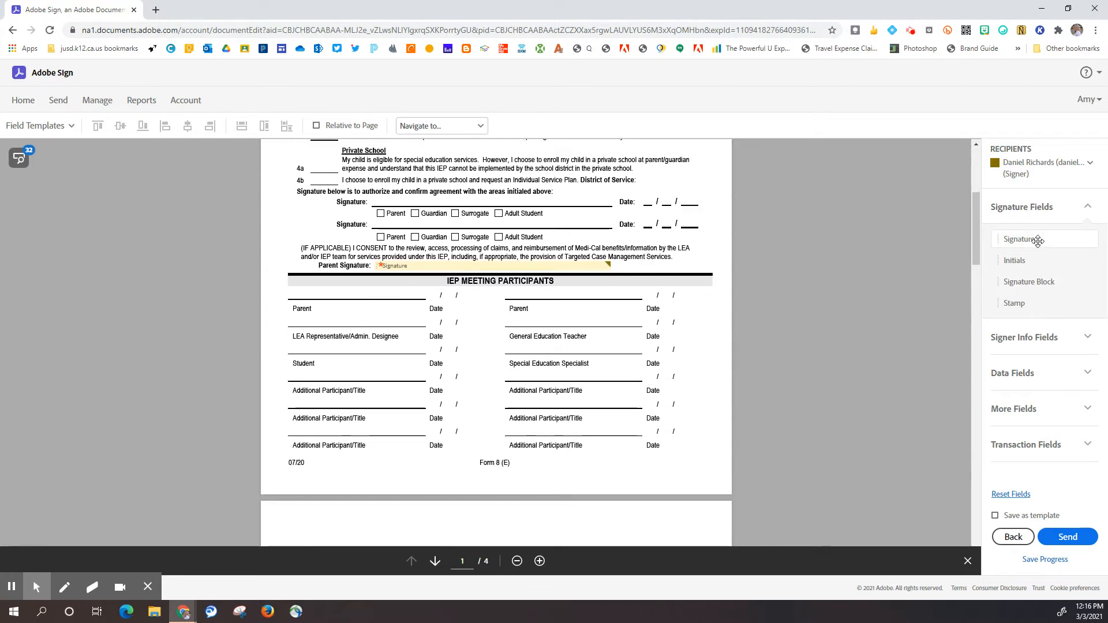
{"action": "mouse_move", "coordinate": [1019, 239]}
{"action": "left_mouse_down"}
{"action": "mouse_move", "coordinate": [500, 281]}
{"action": "mouse_move", "coordinate": [301, 287]}
{"action": "mouse_move", "coordinate": [287, 278]}
{"action": "mouse_move", "coordinate": [289, 286]}
{"action": "left_mouse_up"}
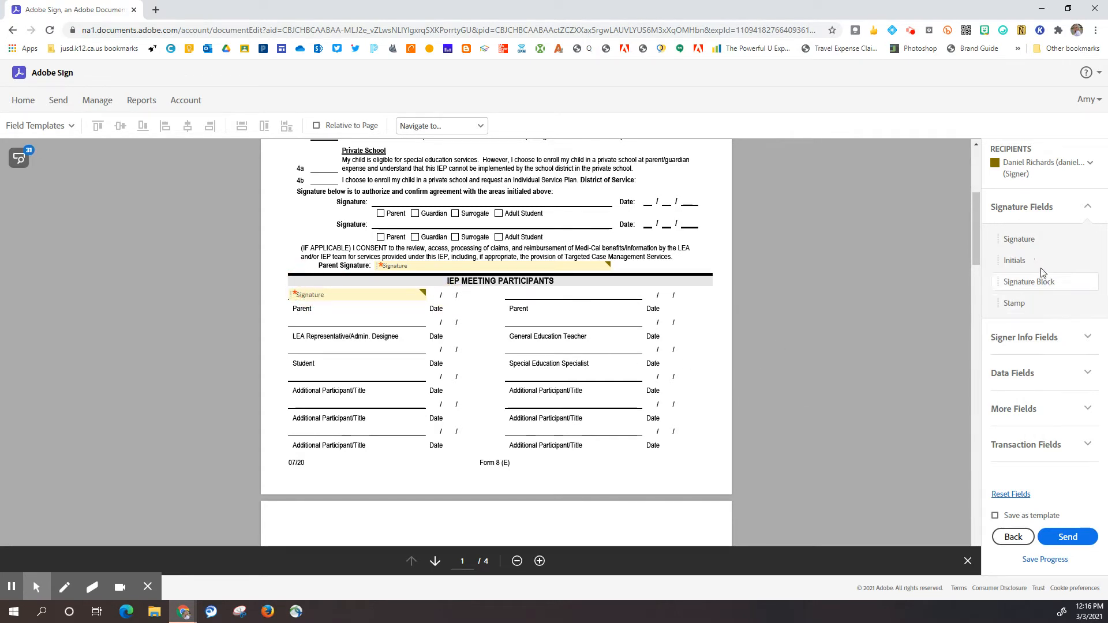
{"action": "mouse_move", "coordinate": [1025, 240]}
{"action": "left_mouse_down"}
{"action": "mouse_move", "coordinate": [952, 262]}
{"action": "mouse_move", "coordinate": [513, 309]}
{"action": "mouse_move", "coordinate": [504, 290]}
{"action": "left_mouse_up"}
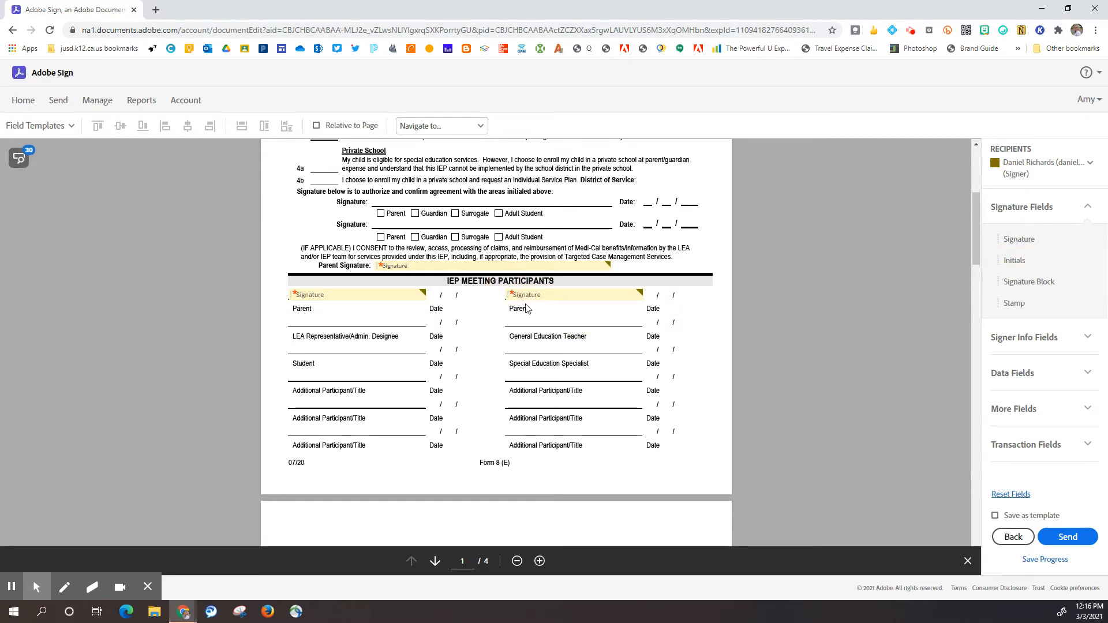
{"action": "mouse_move", "coordinate": [1025, 240]}
{"action": "left_mouse_down"}
{"action": "mouse_move", "coordinate": [573, 276]}
{"action": "mouse_move", "coordinate": [501, 311]}
{"action": "left_mouse_up"}
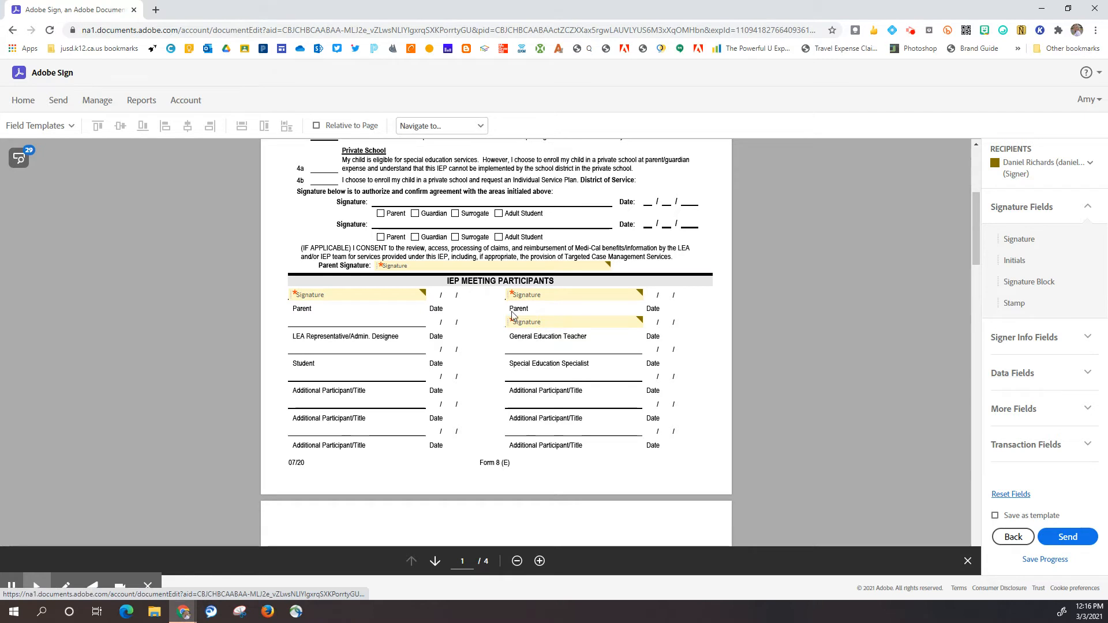
Step: Switch the recipient to the sender as signer and place a signature field on the Special Education Specialist line
{"action": "scroll", "coordinate": [626, 321], "scroll_direction": "up", "scroll_amount": 5}
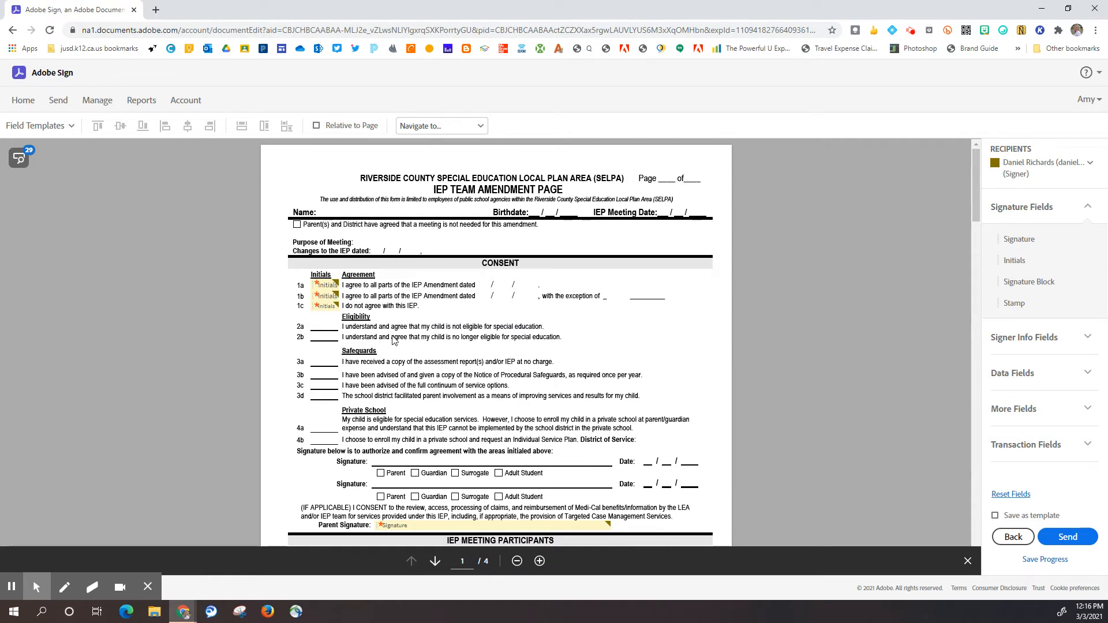
{"action": "scroll", "coordinate": [393, 340], "scroll_direction": "down", "scroll_amount": 4}
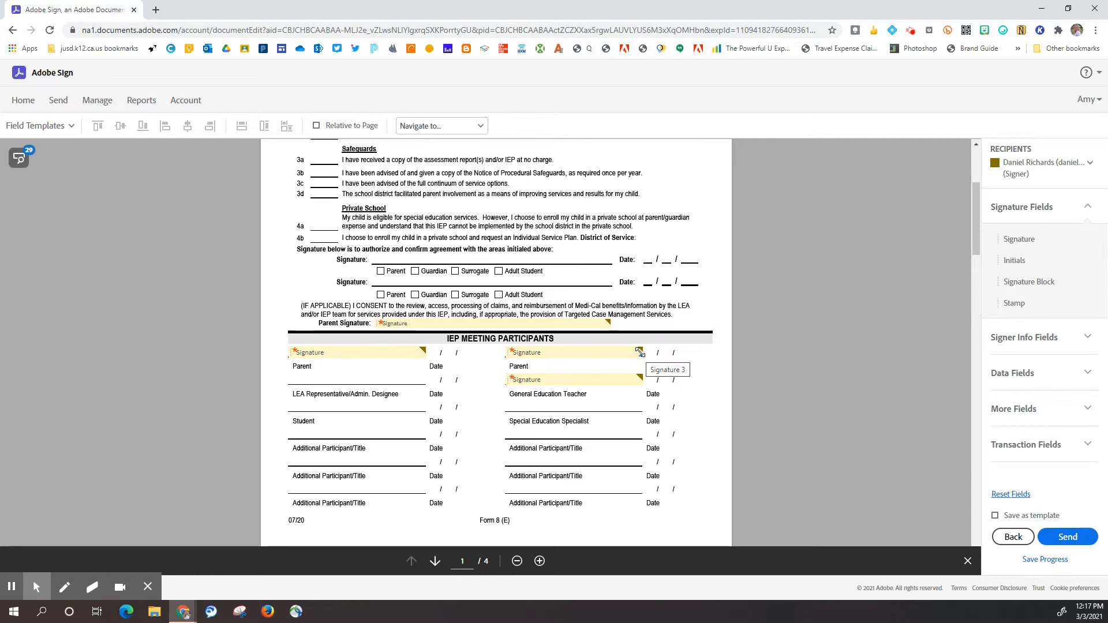
{"action": "left_click", "coordinate": [1091, 165]}
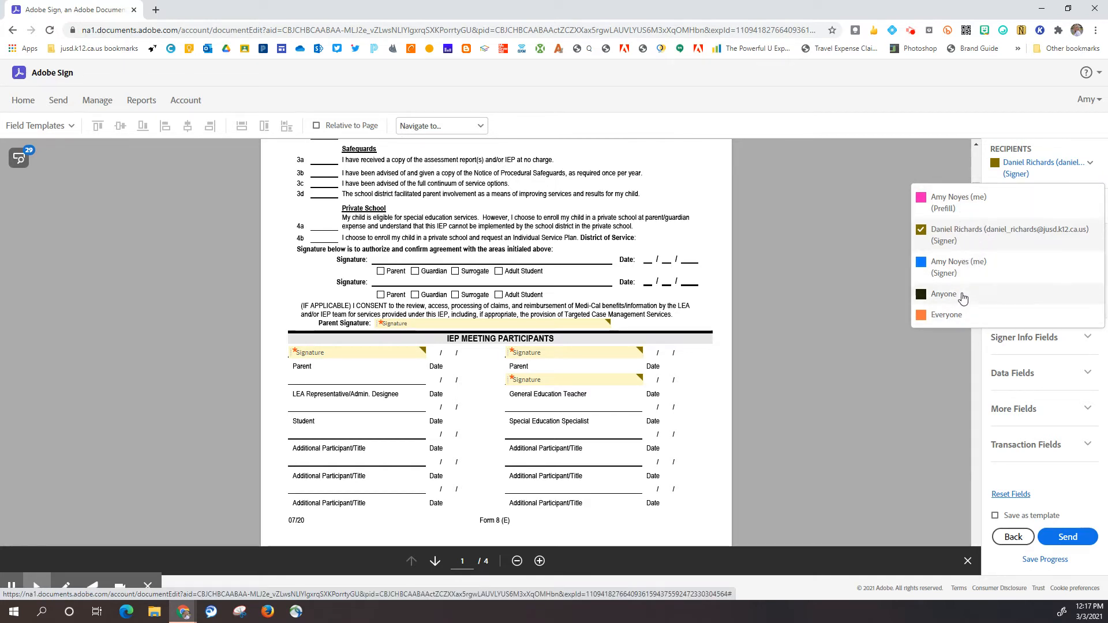
{"action": "left_click", "coordinate": [955, 272]}
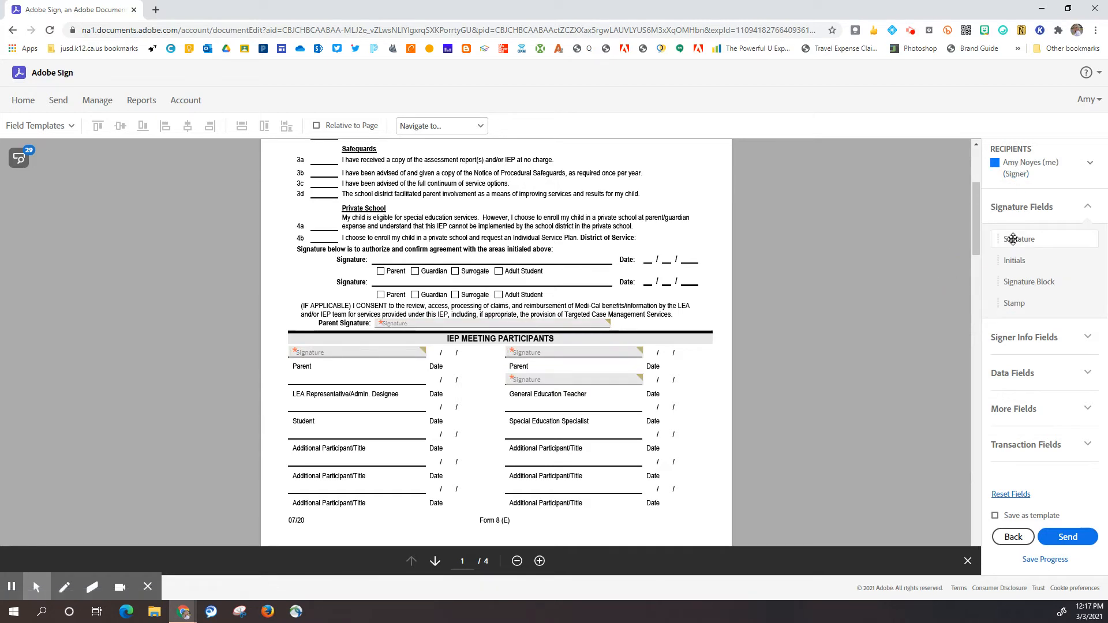
{"action": "mouse_move", "coordinate": [1014, 239]}
{"action": "left_mouse_down"}
{"action": "mouse_move", "coordinate": [511, 411]}
{"action": "mouse_move", "coordinate": [502, 400]}
{"action": "left_mouse_up"}
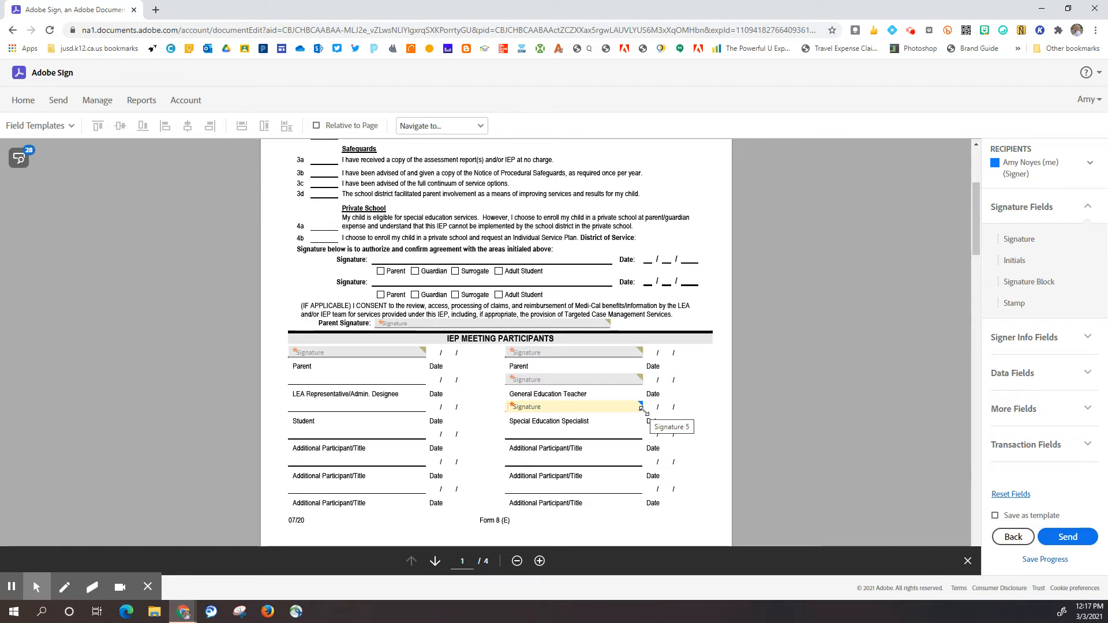
Step: Try reassigning the General Education Teacher signature field to the sender as signer, and discard the change
{"action": "left_click", "coordinate": [1094, 167]}
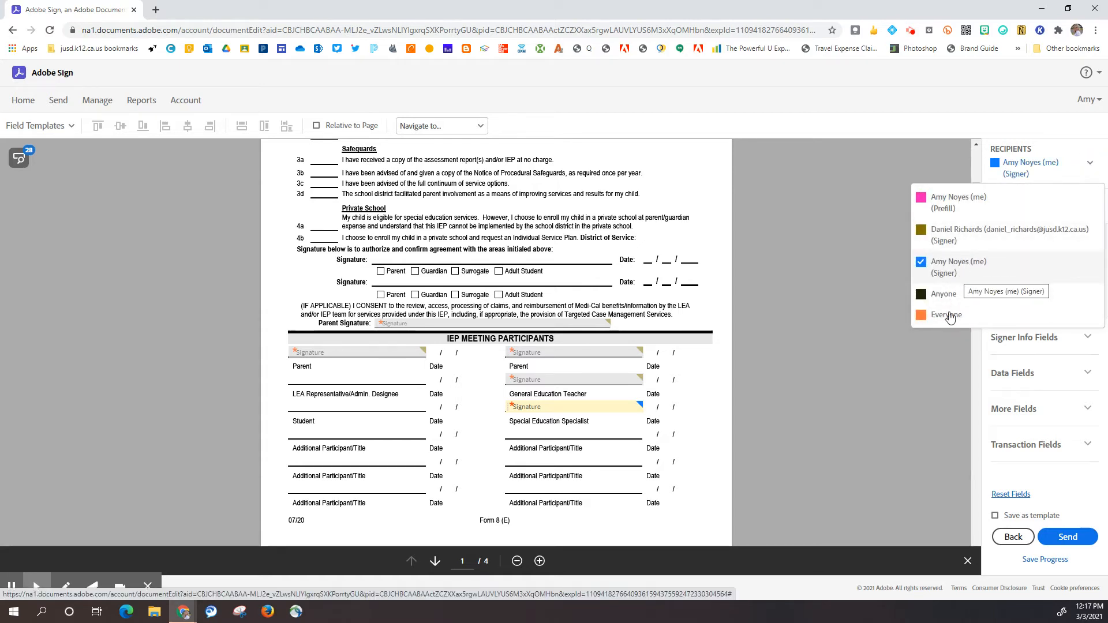
{"action": "left_click", "coordinate": [931, 378]}
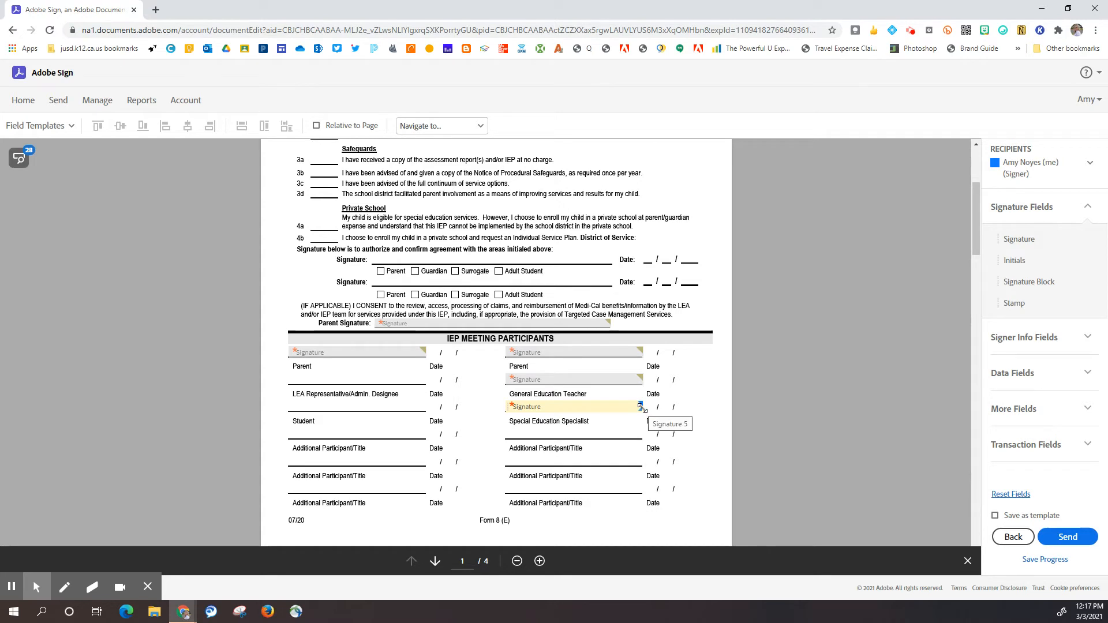
{"action": "left_click", "coordinate": [613, 379]}
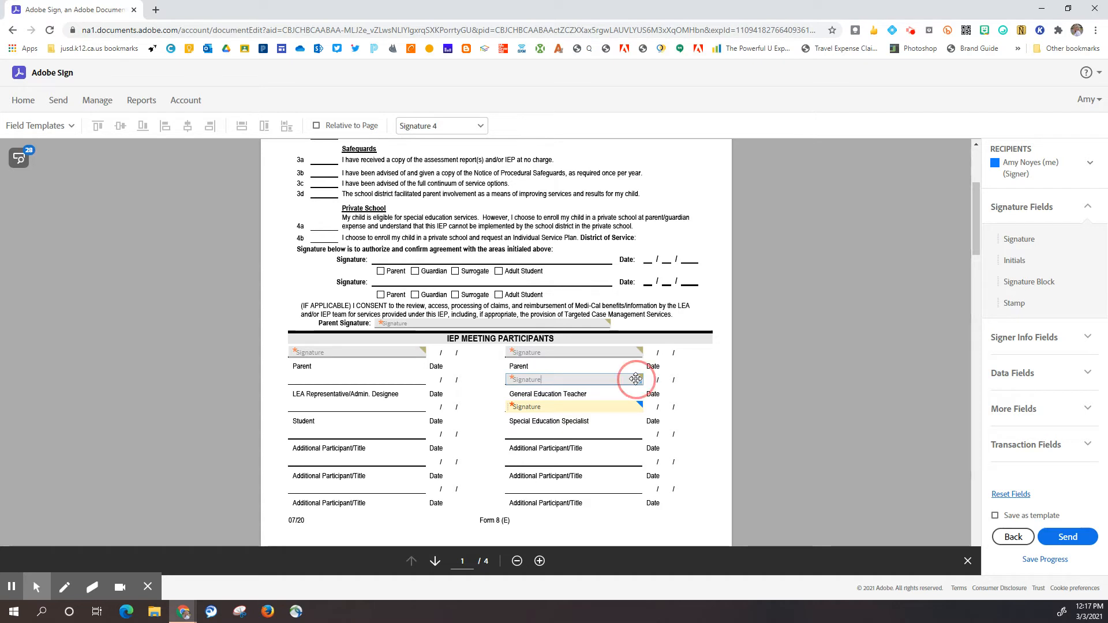
{"action": "right_click", "coordinate": [636, 379]}
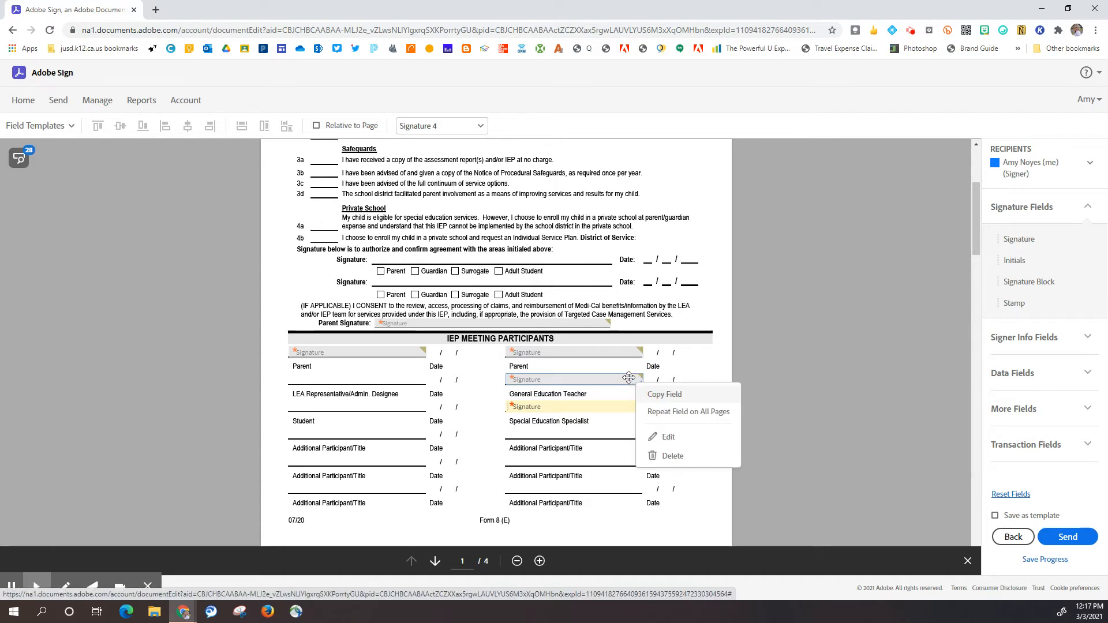
{"action": "left_click", "coordinate": [619, 378]}
{"action": "right_click", "coordinate": [619, 379]}
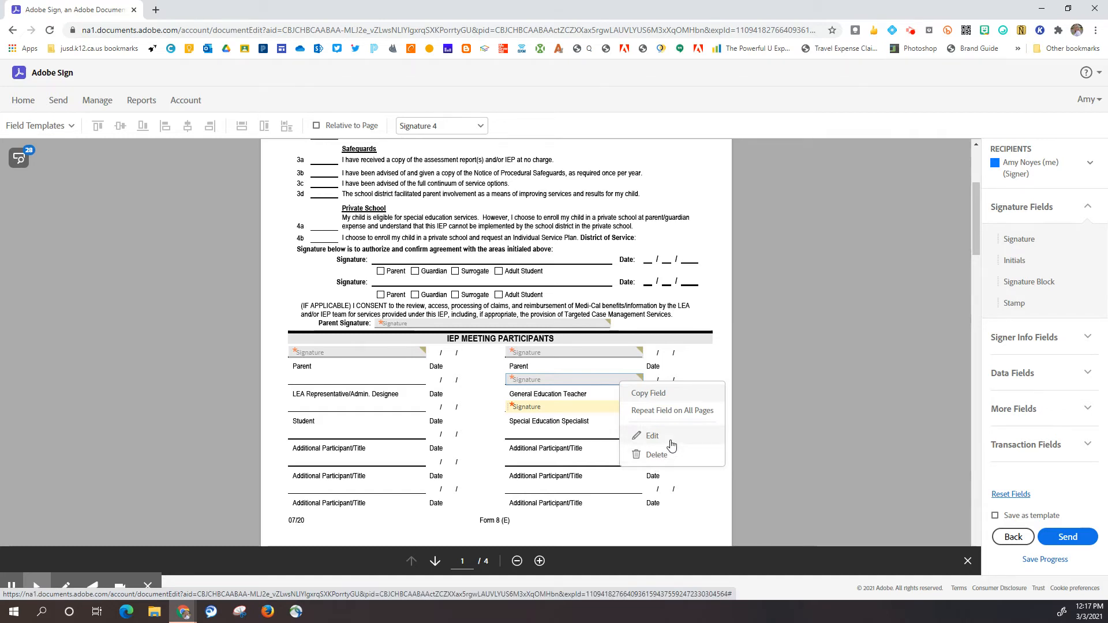
{"action": "left_click", "coordinate": [653, 435]}
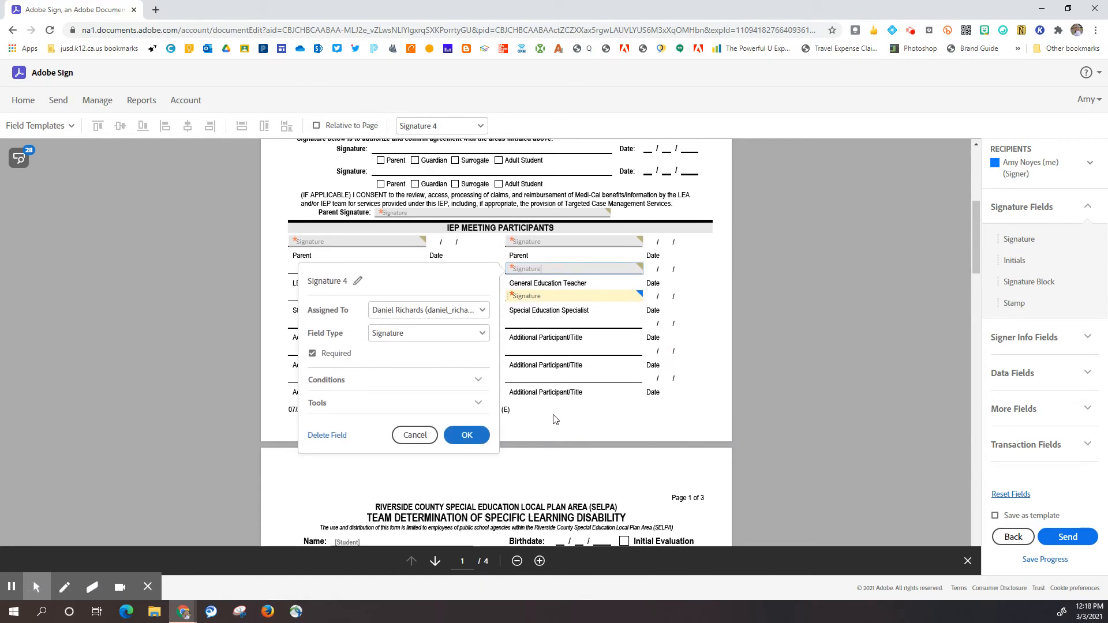
{"action": "left_click", "coordinate": [479, 310]}
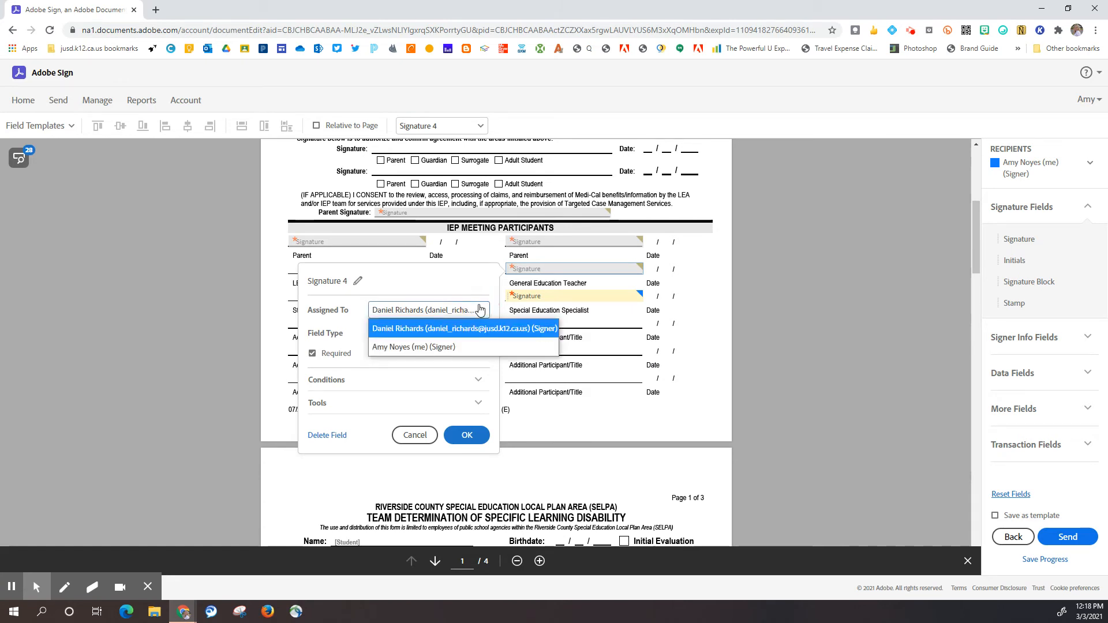
{"action": "left_click", "coordinate": [448, 349]}
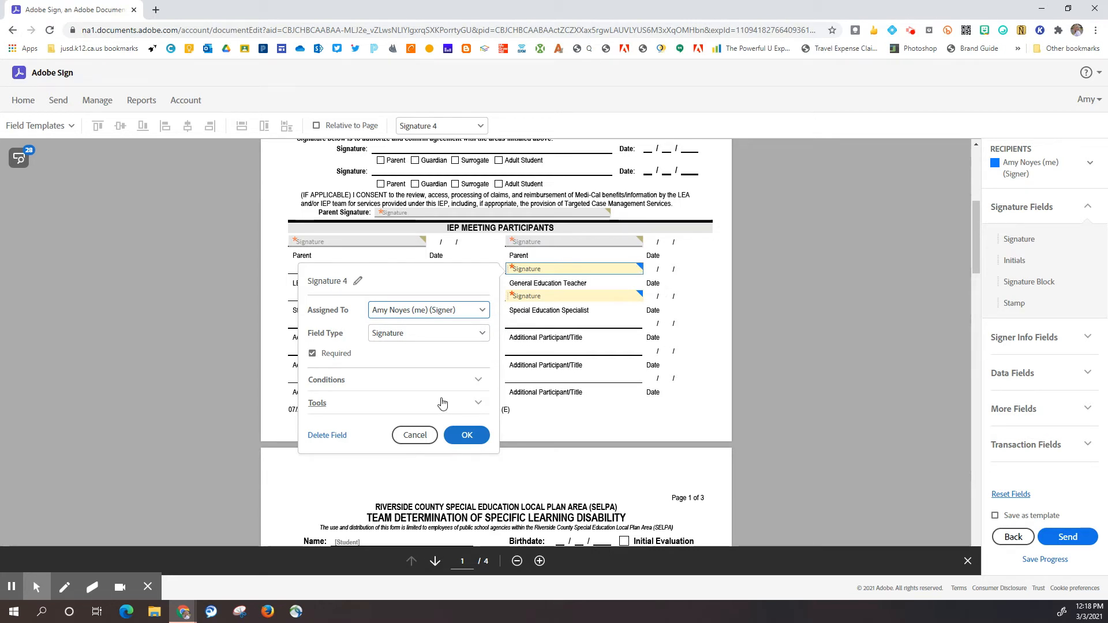
{"action": "left_click", "coordinate": [414, 440]}
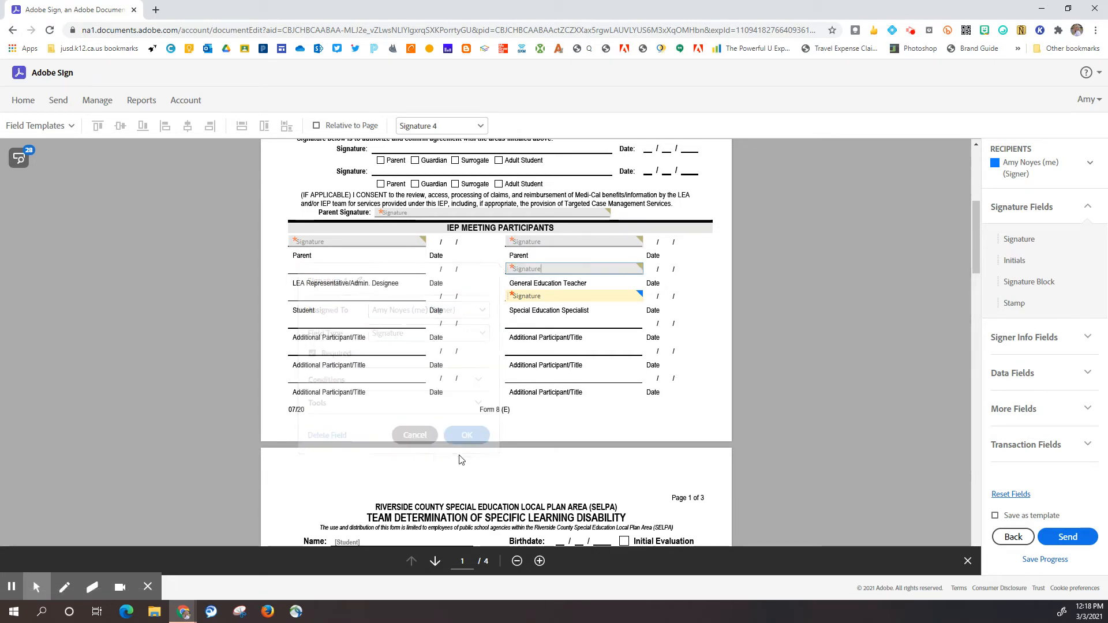
Step: Delete the signature field from the right-hand Parent line under IEP Meeting Participants
{"action": "scroll", "coordinate": [624, 262], "scroll_direction": "up", "scroll_amount": 2}
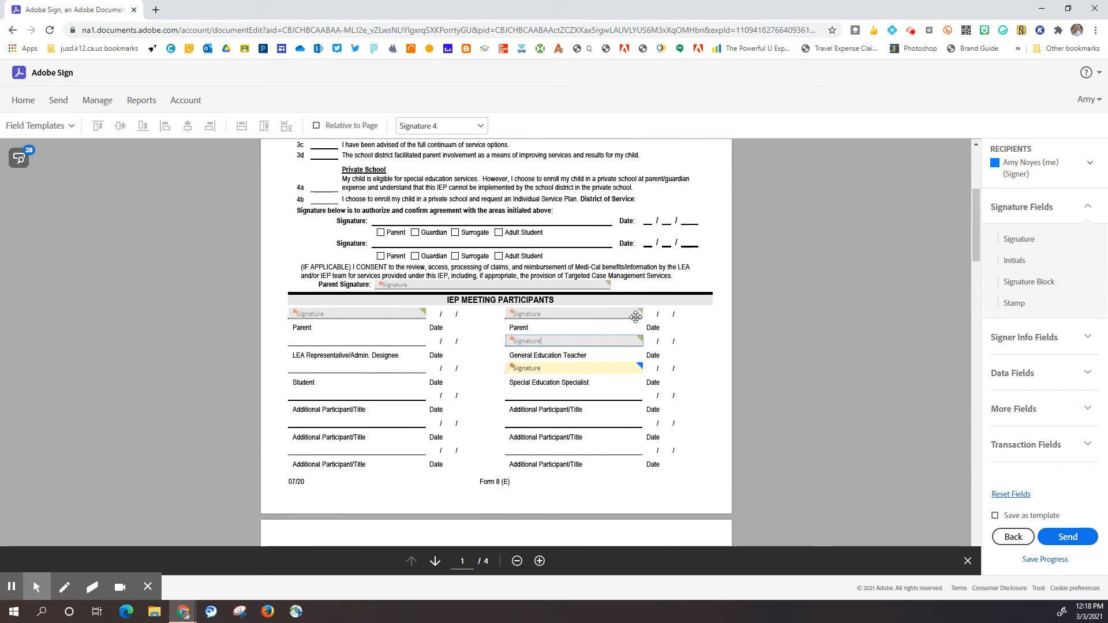
{"action": "right_click", "coordinate": [636, 315]}
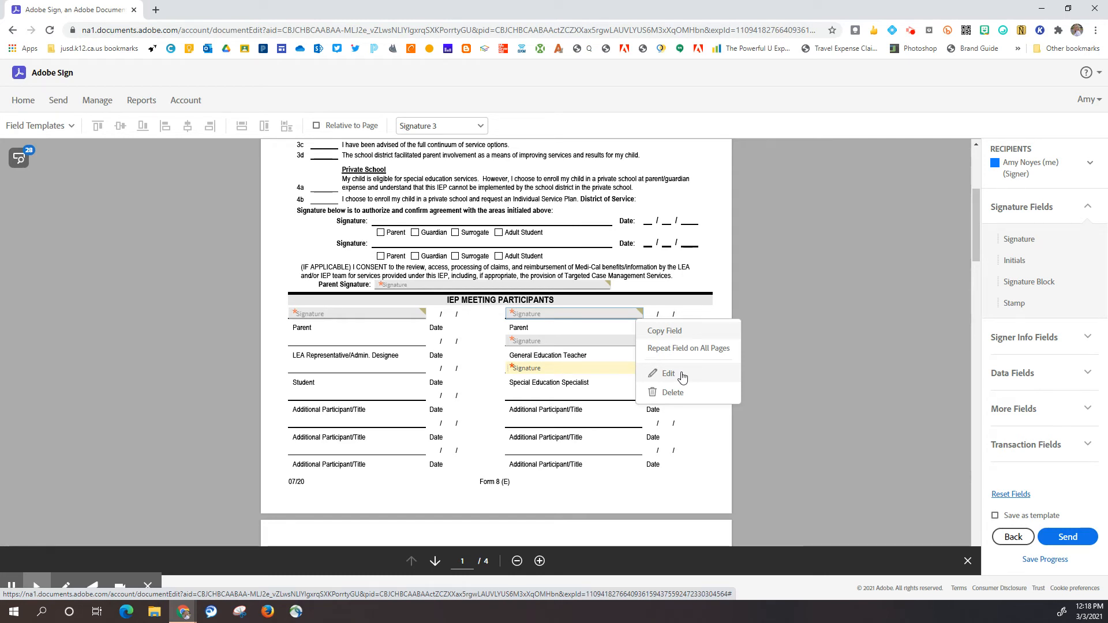
{"action": "left_click", "coordinate": [685, 394]}
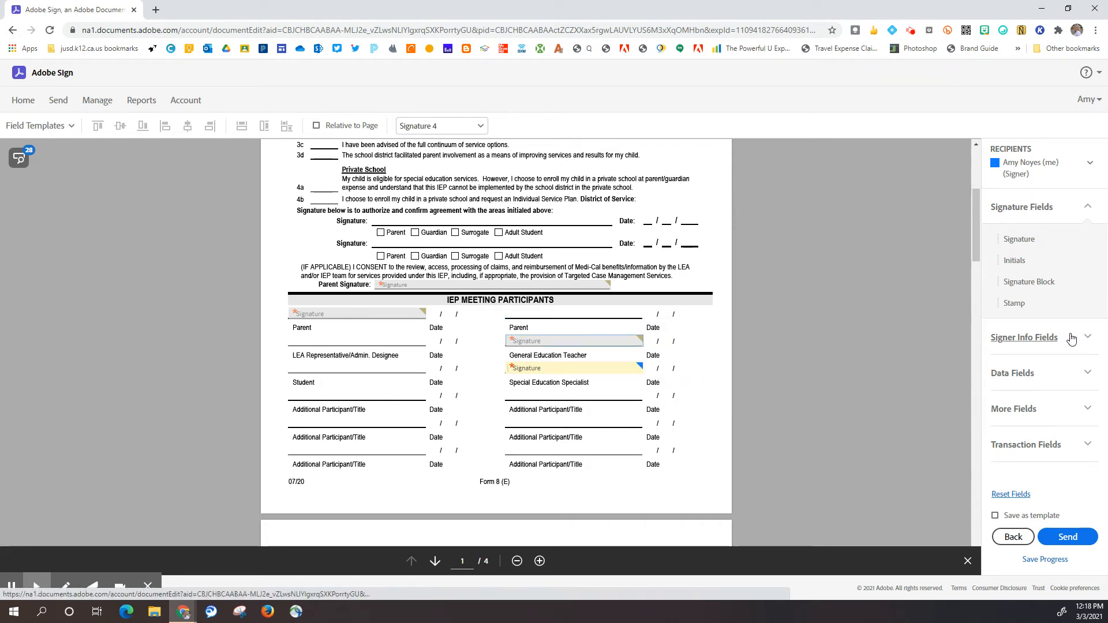
Step: Place a signer Name field on the empty right-hand Parent line under IEP Meeting Participants
{"action": "left_click", "coordinate": [1088, 338]}
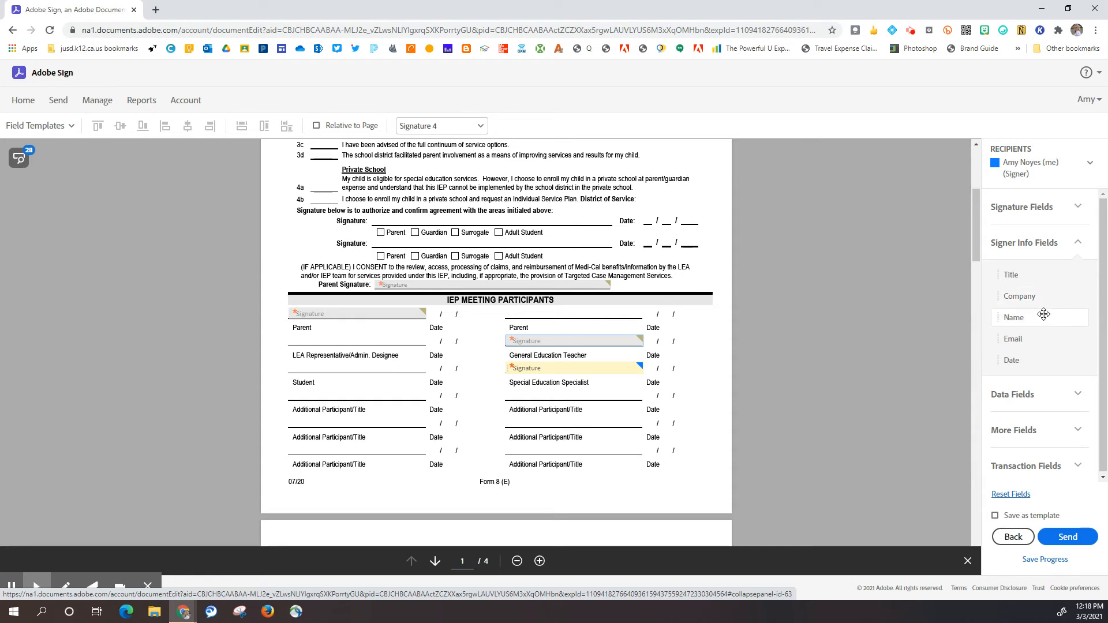
{"action": "left_click_drag", "start_coordinate": [1039, 317], "coordinate": [760, 302]}
{"action": "left_click_drag", "start_coordinate": [671, 288], "coordinate": [522, 318]}
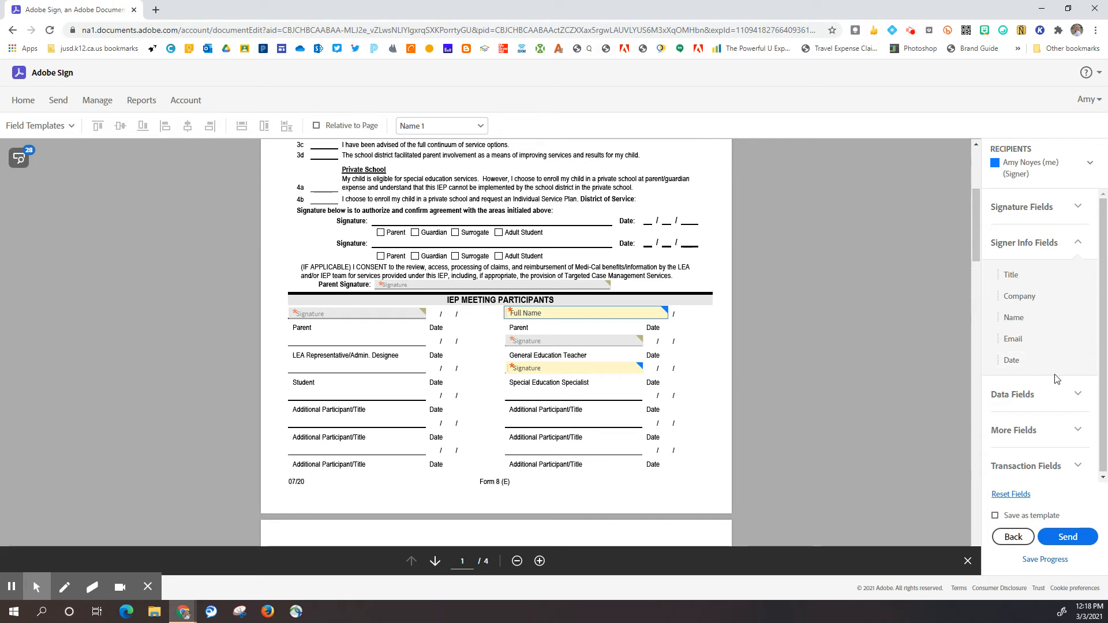
{"action": "left_click", "coordinate": [1078, 396]}
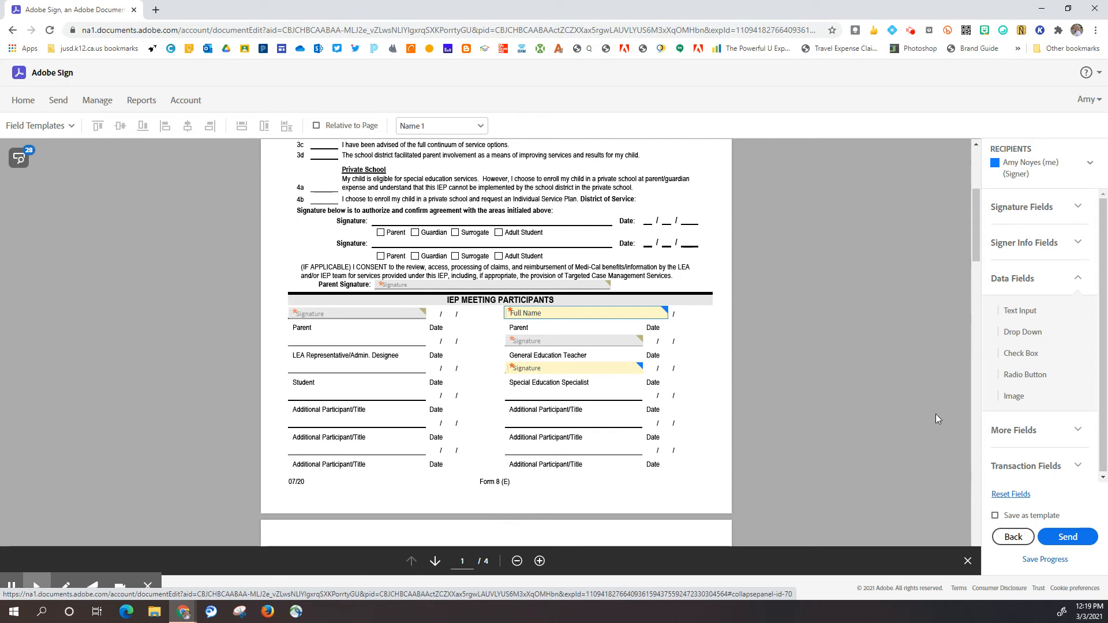
{"action": "left_click", "coordinate": [1067, 434]}
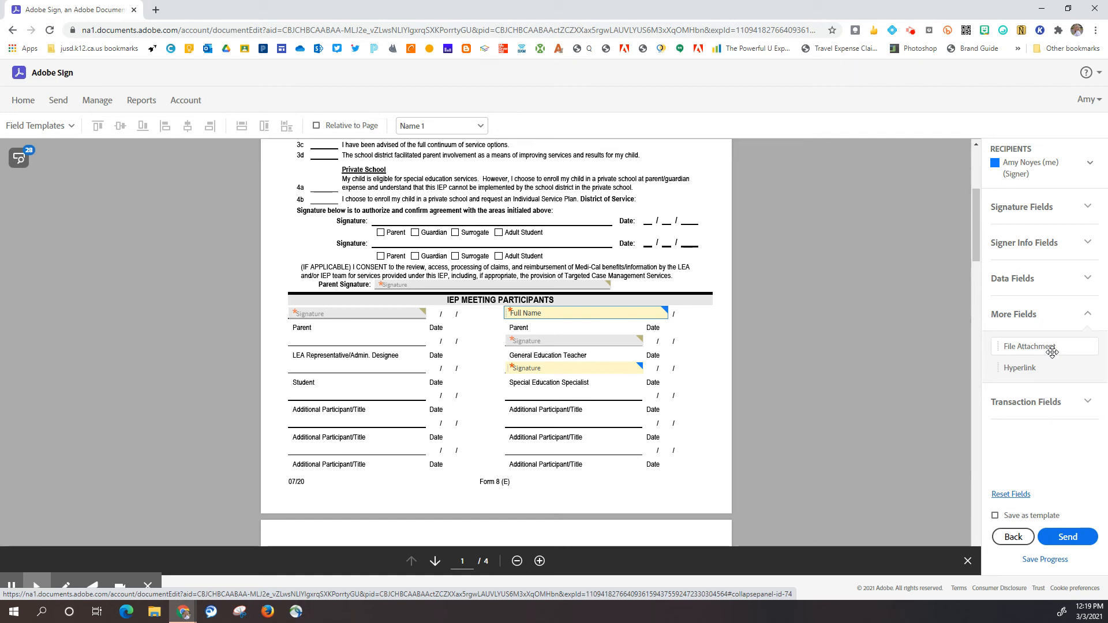
{"action": "left_click", "coordinate": [1086, 404]}
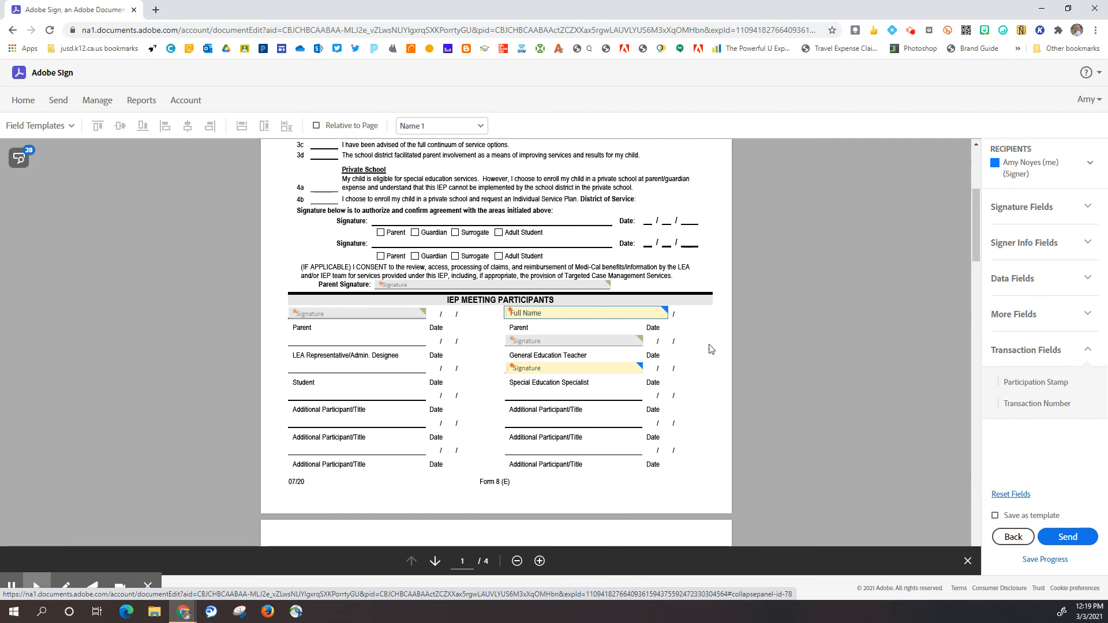
Step: Place a signature field for the sender as signer on page 4's General Education Teacher line under the agreement with the conclusions
{"action": "scroll", "coordinate": [586, 358], "scroll_direction": "down", "scroll_amount": 4}
{"action": "scroll", "coordinate": [583, 364], "scroll_direction": "down", "scroll_amount": 2}
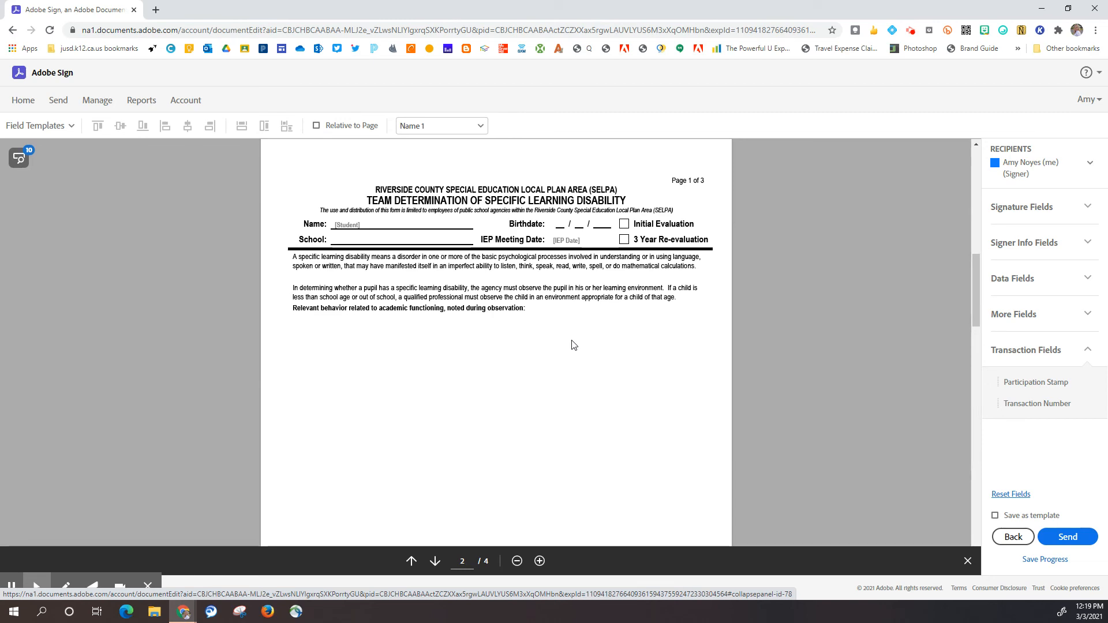
{"action": "scroll", "coordinate": [573, 345], "scroll_direction": "down", "scroll_amount": 2}
{"action": "scroll", "coordinate": [573, 345], "scroll_direction": "up", "scroll_amount": 1}
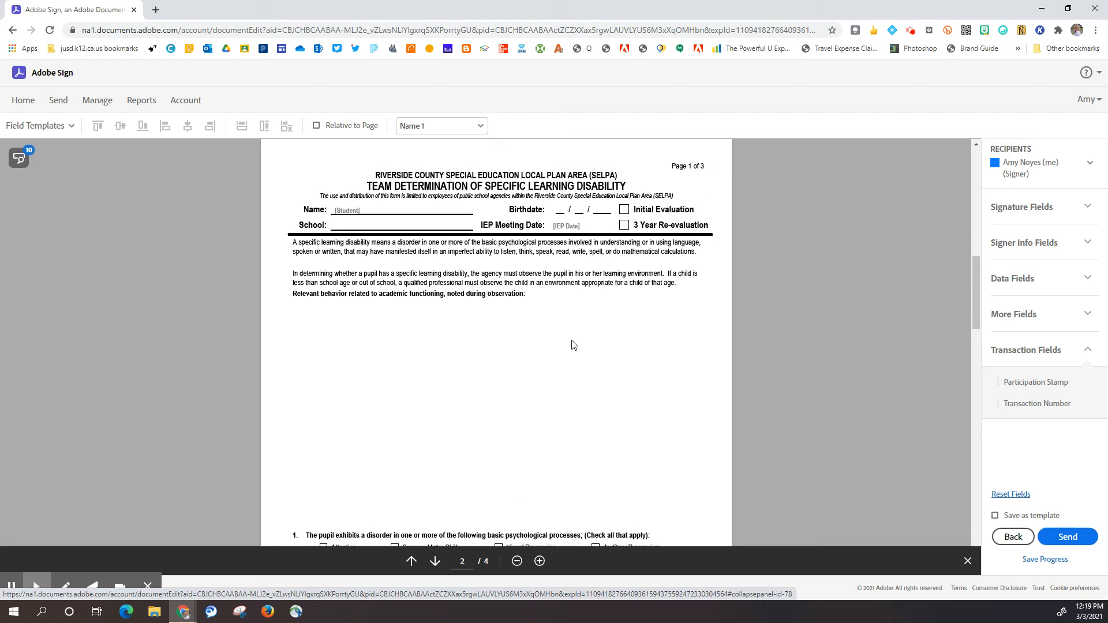
{"action": "scroll", "coordinate": [574, 345], "scroll_direction": "down", "scroll_amount": 5}
{"action": "scroll", "coordinate": [574, 346], "scroll_direction": "down", "scroll_amount": 12}
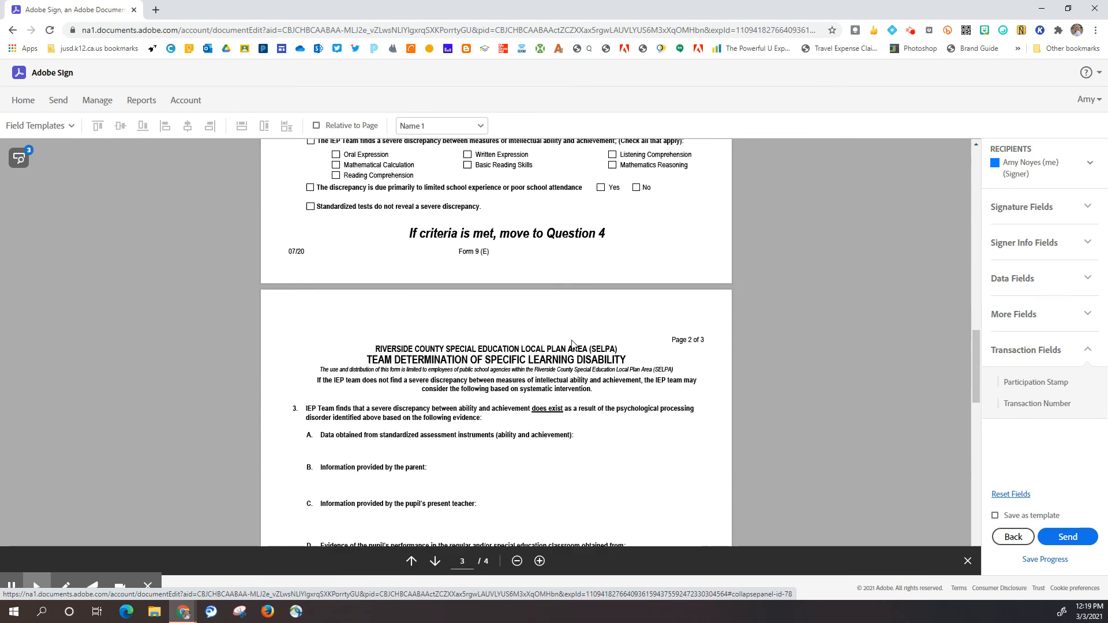
{"action": "scroll", "coordinate": [587, 365], "scroll_direction": "down", "scroll_amount": 7}
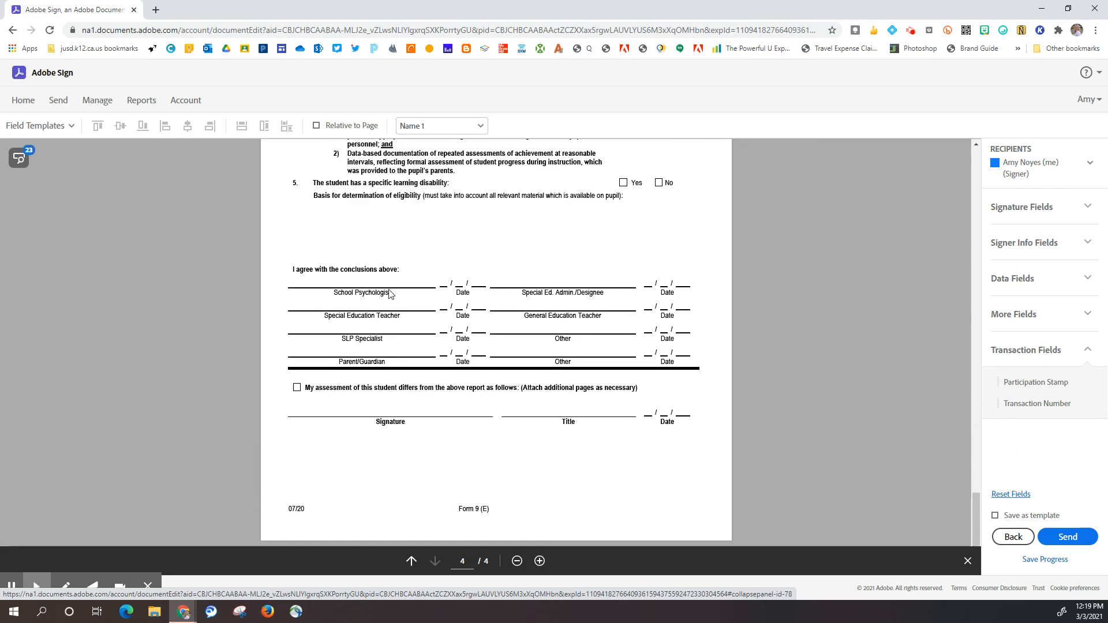
{"action": "left_click", "coordinate": [1058, 215]}
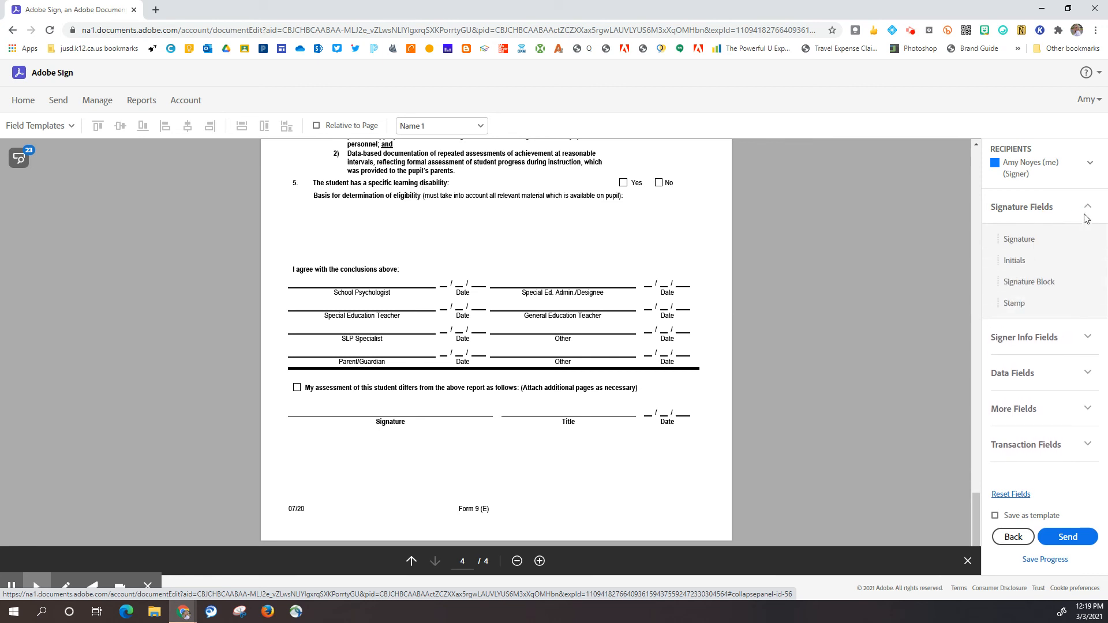
{"action": "left_click_drag", "start_coordinate": [1036, 243], "coordinate": [1029, 239]}
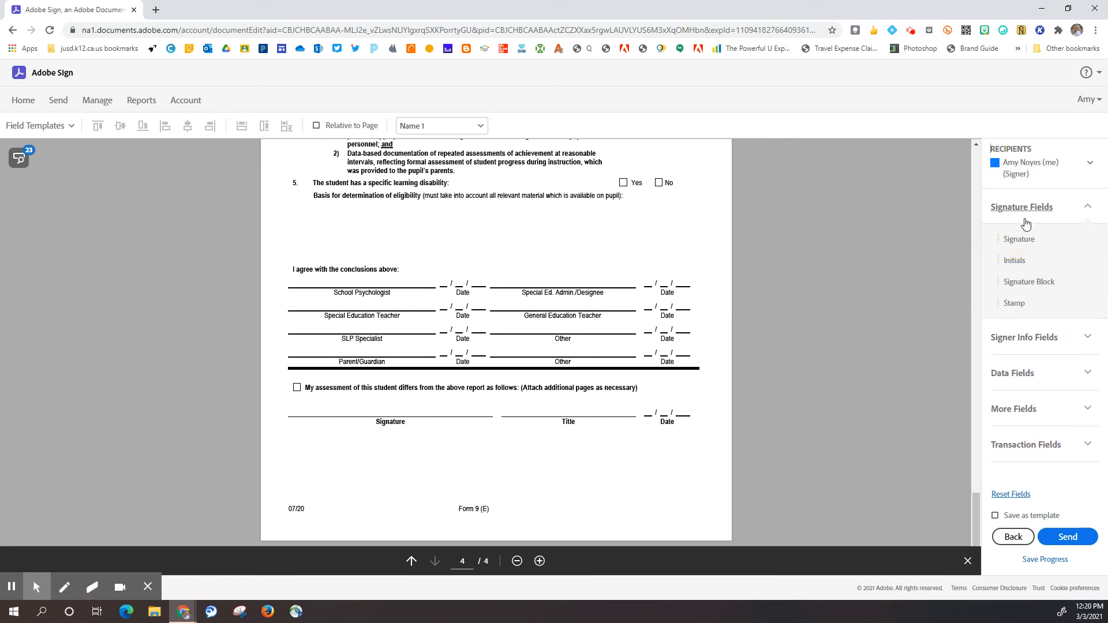
{"action": "mouse_move", "coordinate": [1030, 240]}
{"action": "left_mouse_down"}
{"action": "mouse_move", "coordinate": [950, 252]}
{"action": "mouse_move", "coordinate": [647, 350]}
{"action": "mouse_move", "coordinate": [491, 296]}
{"action": "left_mouse_up"}
Step: Switch the recipient to the other signer, place a signature field on the Special Ed. Admin./Designee line, and send the agreement
{"action": "left_click", "coordinate": [1079, 163]}
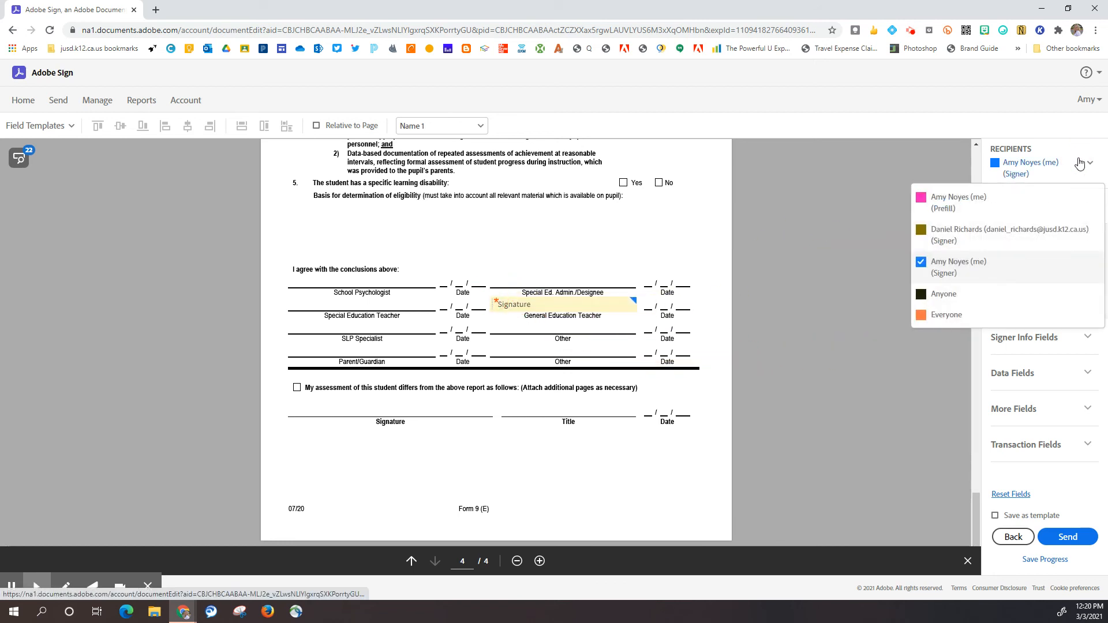
{"action": "left_click", "coordinate": [980, 237]}
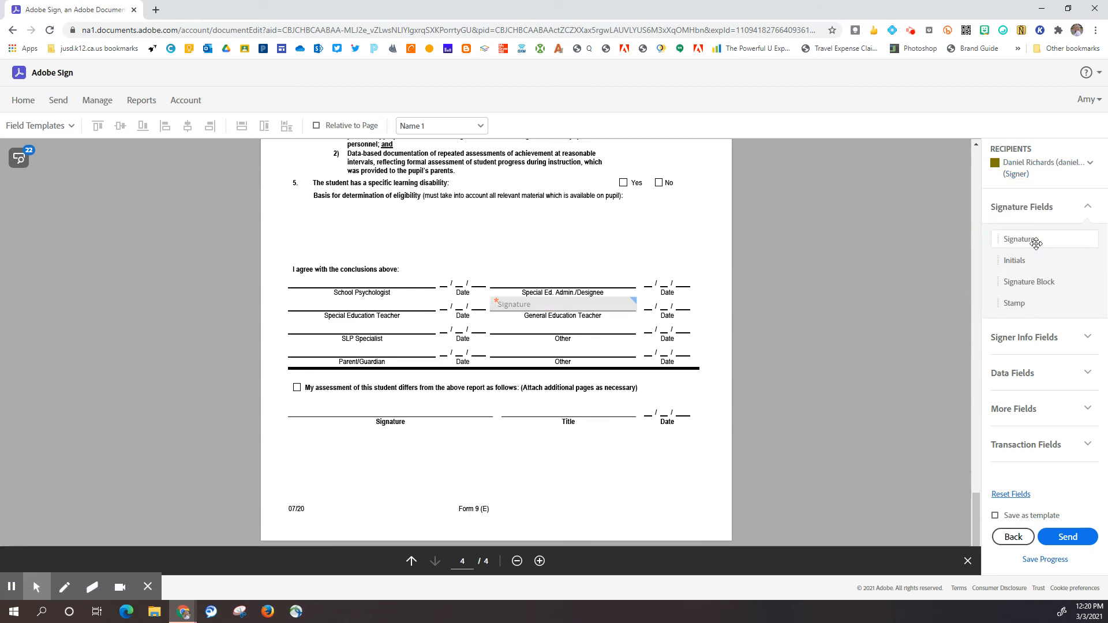
{"action": "left_click_drag", "start_coordinate": [1022, 239], "coordinate": [491, 279]}
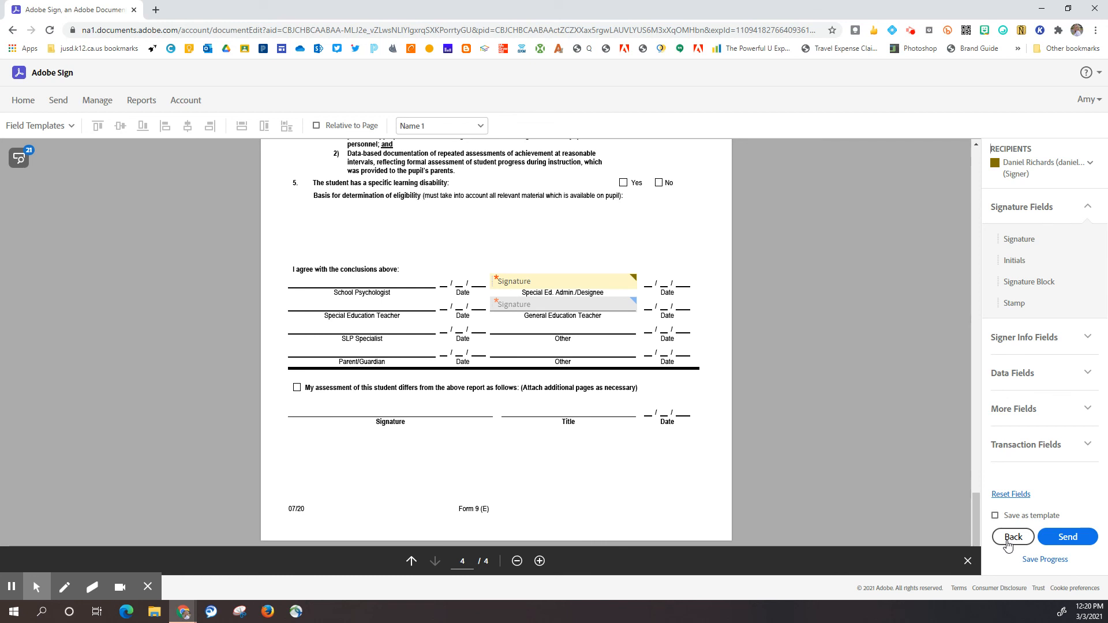
{"action": "left_click", "coordinate": [1070, 539]}
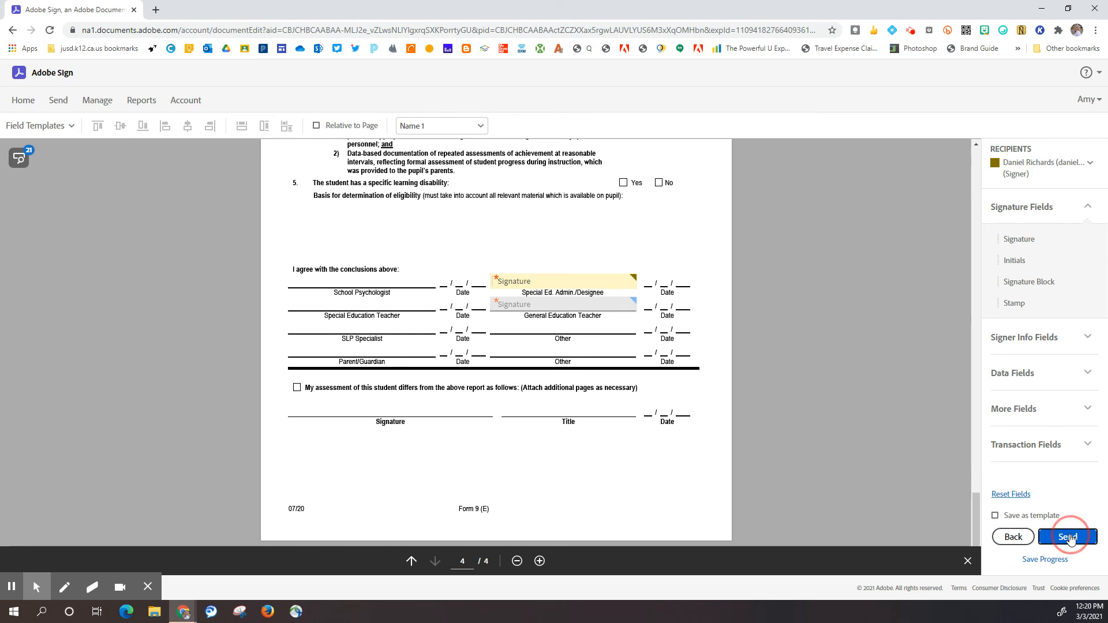